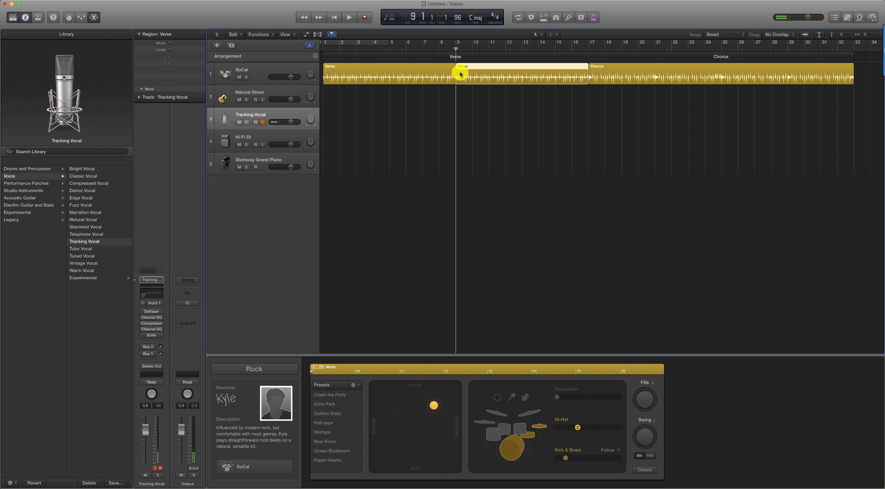
Raise the Fills amount of the first Verse drum region slightly
left_click(448, 74)
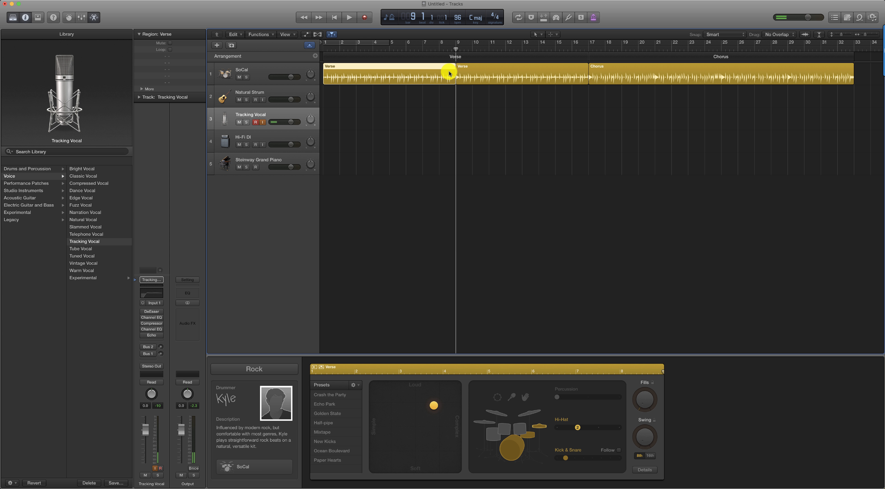
left_click_drag(650, 394, 647, 385)
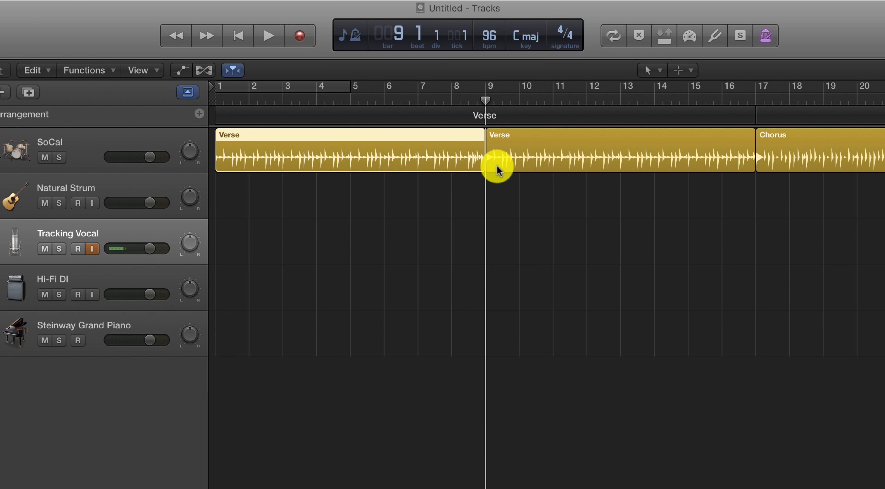
Move the boundary between the two Verse regions to about one beat before bar 9 and play the transition from bar 8 beat 3
key("super+Right")
key("super+Right")
key("super+Right")
key("super+Right")
key("super+Right")
key("super+Right")
key("super+Right")
key("super+Right")
key("super+Right")
key("super+Right")
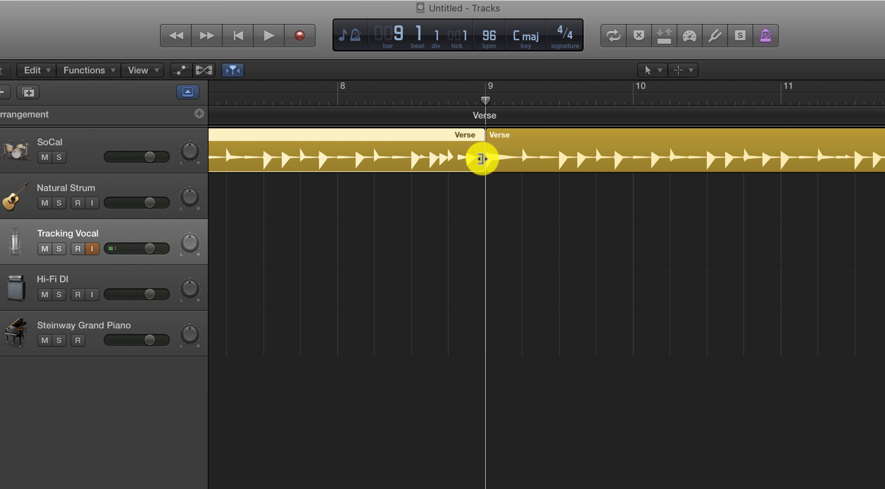
left_click_drag(479, 158, 459, 157)
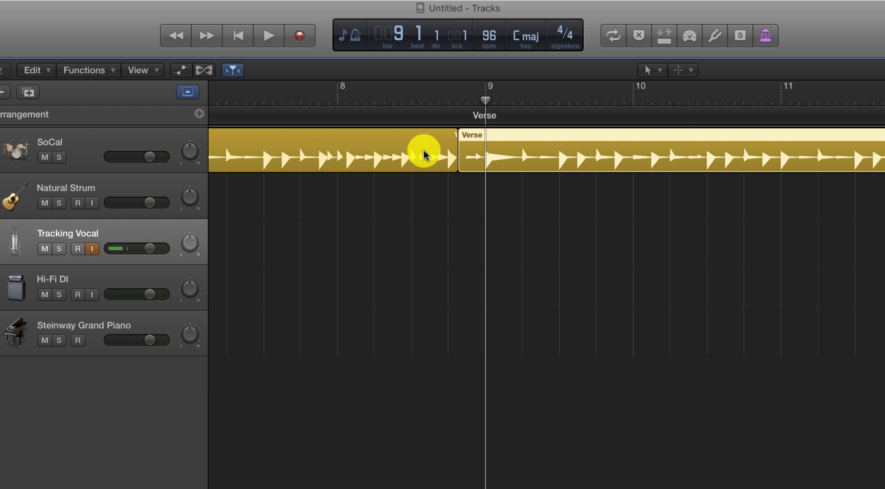
left_click(412, 103)
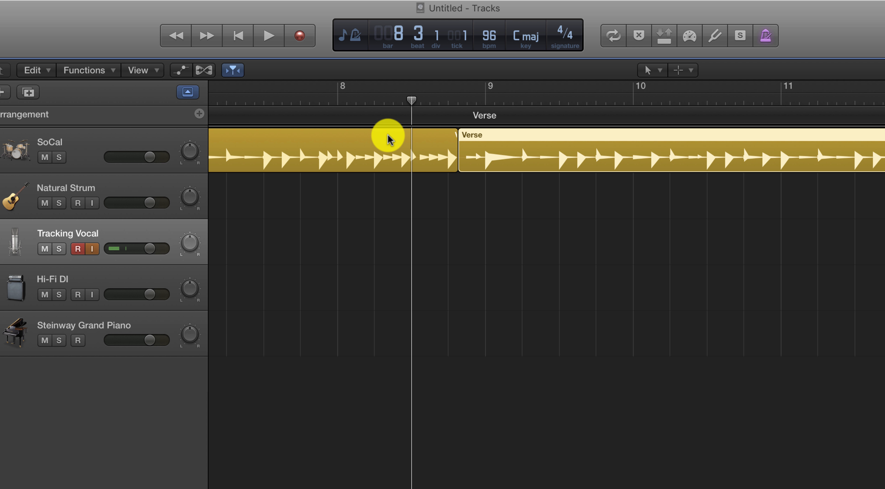
key("space")
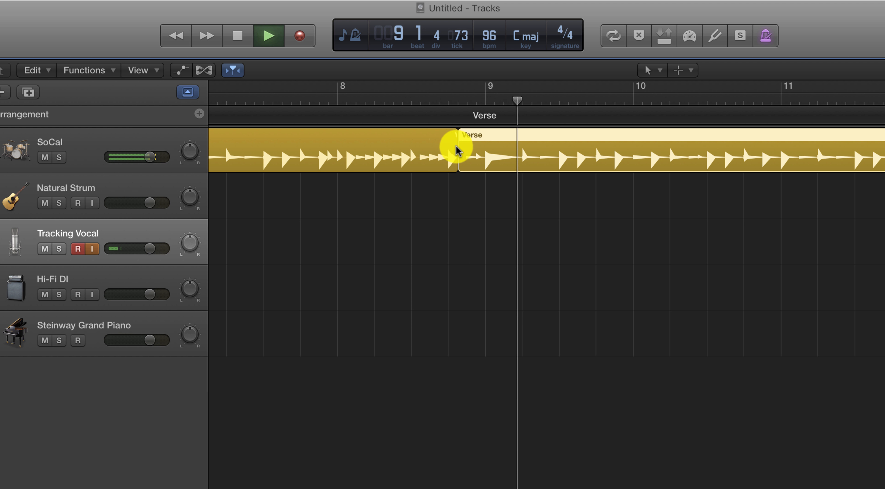
key("space")
Shift the boundary between the Verse regions to just before bar 9 and play the transition from bar 7 beat 4
left_click_drag(459, 158, 480, 157)
left_click(304, 99)
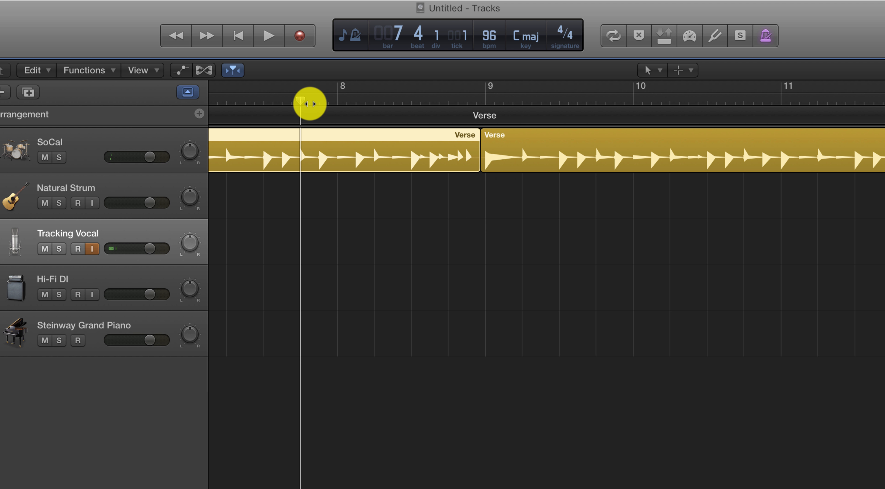
key("space")
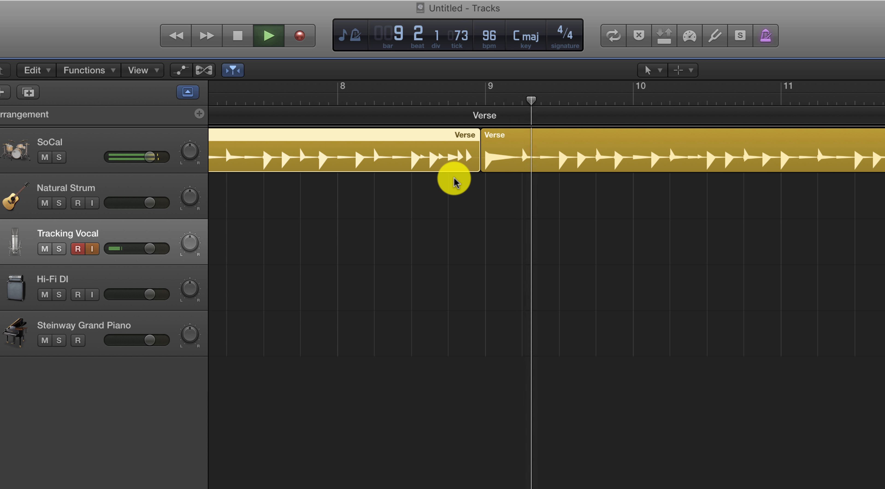
key("space")
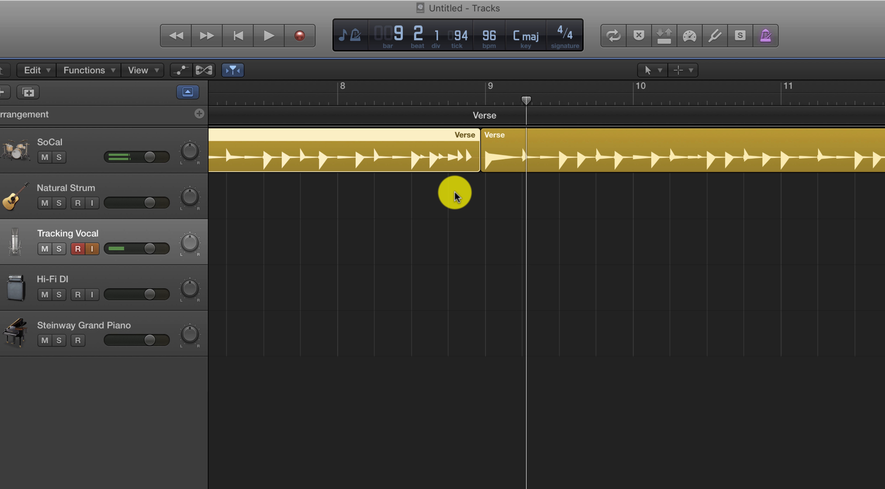
scroll(454, 192, "down", 3)
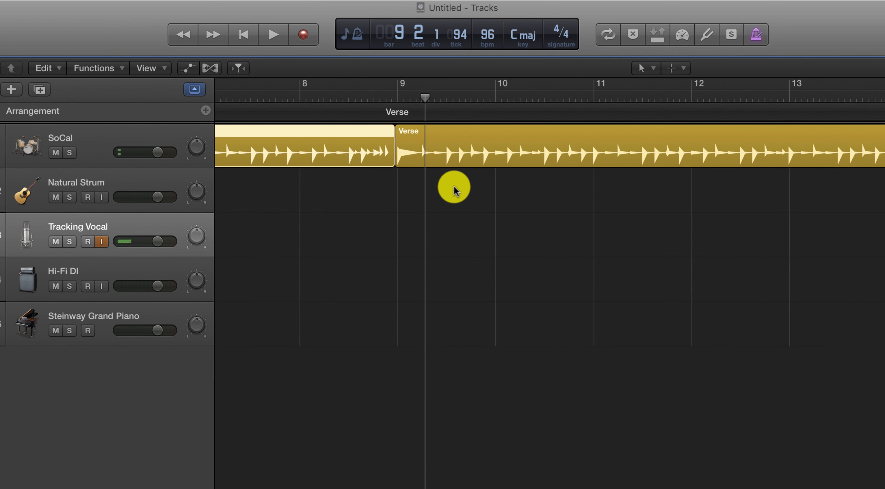
scroll(442, 95, "up", 3)
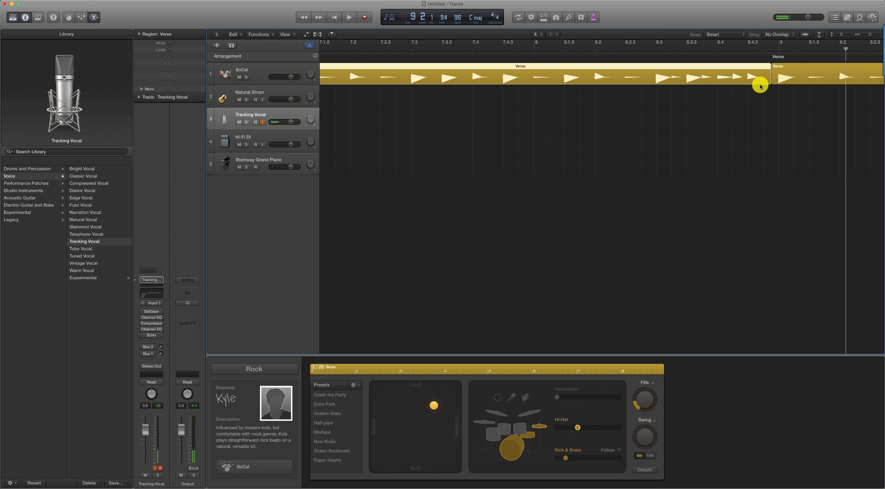
Move the boundary between the Verse regions earlier to about 8.4.3 and raise the second Verse region's Fills amount
left_click_drag(769, 79, 763, 78)
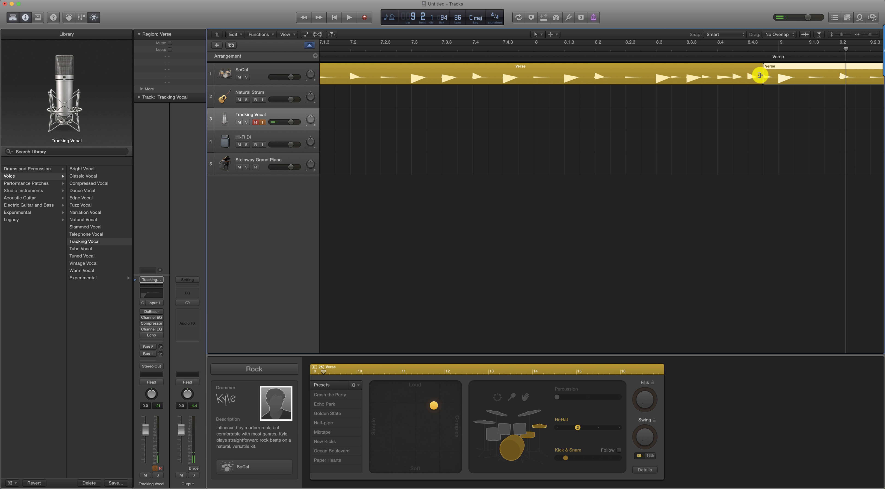
left_click_drag(756, 74, 754, 79)
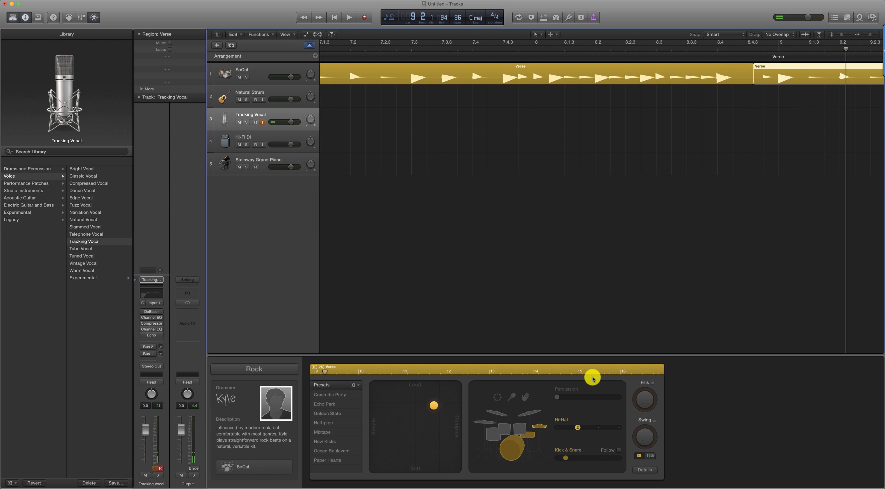
left_click_drag(650, 406, 647, 389)
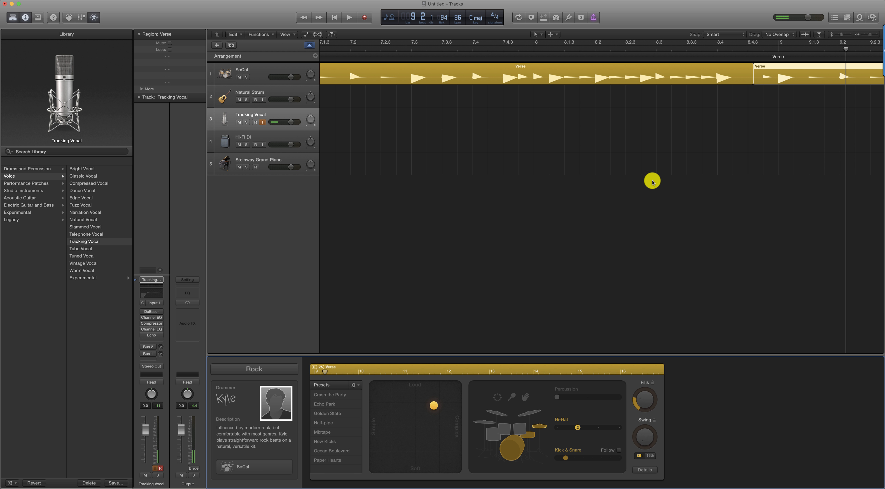
Readjust the first Verse region's Fills amount and move its performance puck toward Simple
key("cmd+Left")
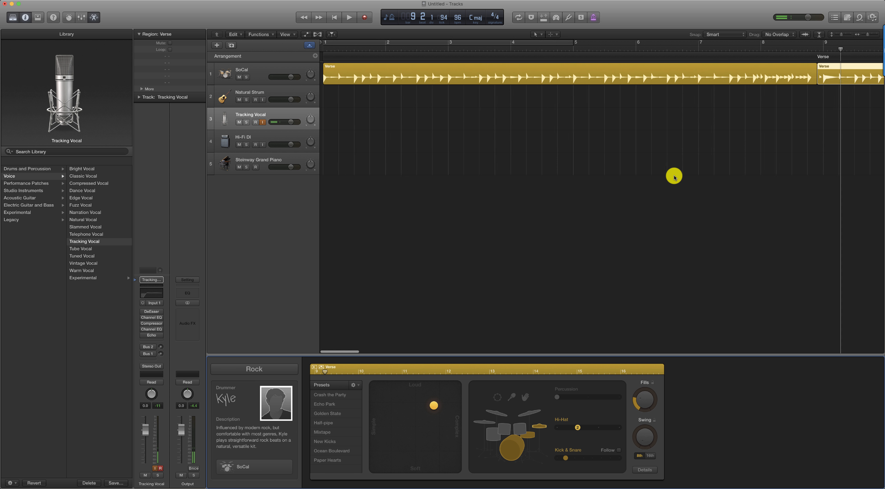
key("cmd+Left")
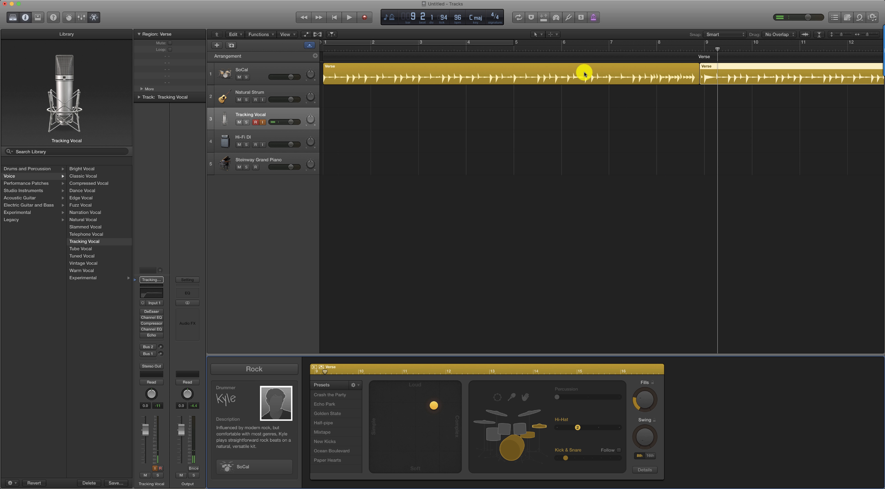
left_click(480, 69)
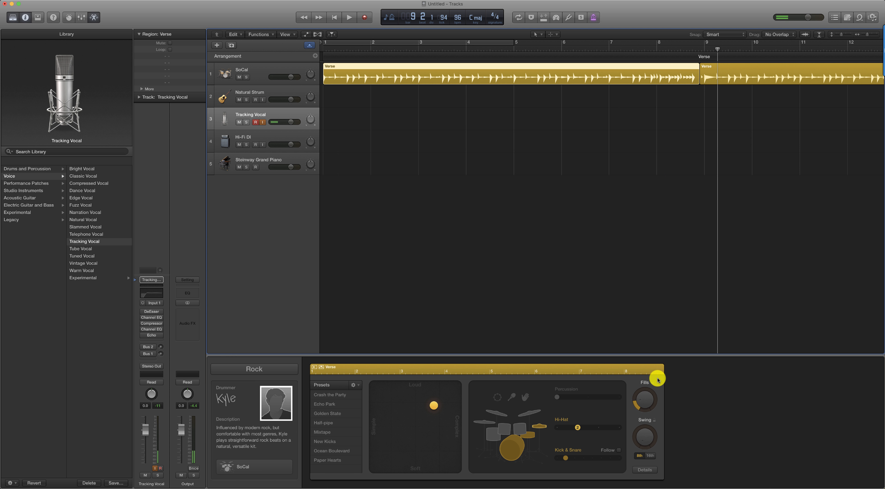
left_click_drag(647, 395, 654, 470)
left_click_drag(650, 400, 649, 382)
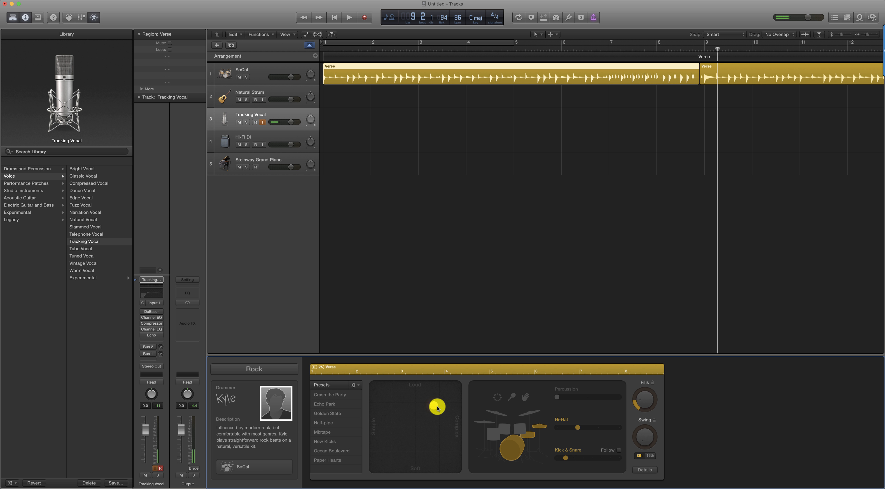
left_click_drag(436, 405, 410, 410)
Change the Rock drummer to Logan, accept replacing the region settings, and move the performance puck toward Simple and slightly softer
left_click(283, 411)
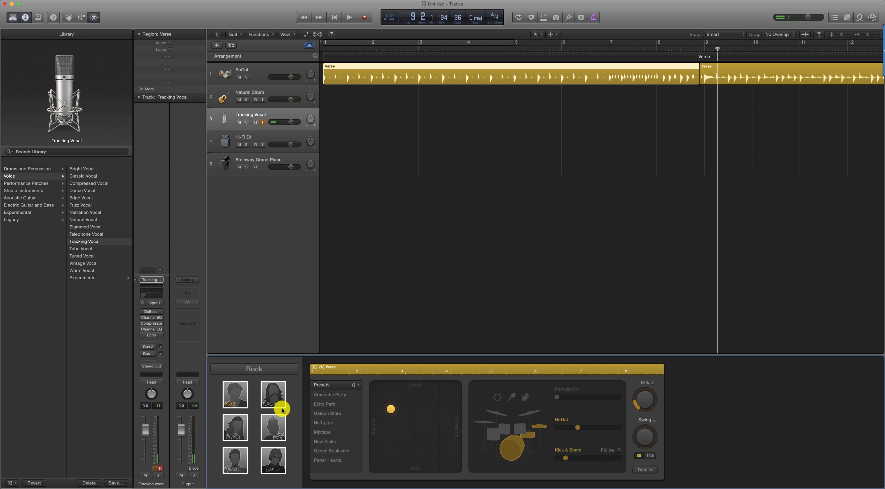
left_click(273, 396)
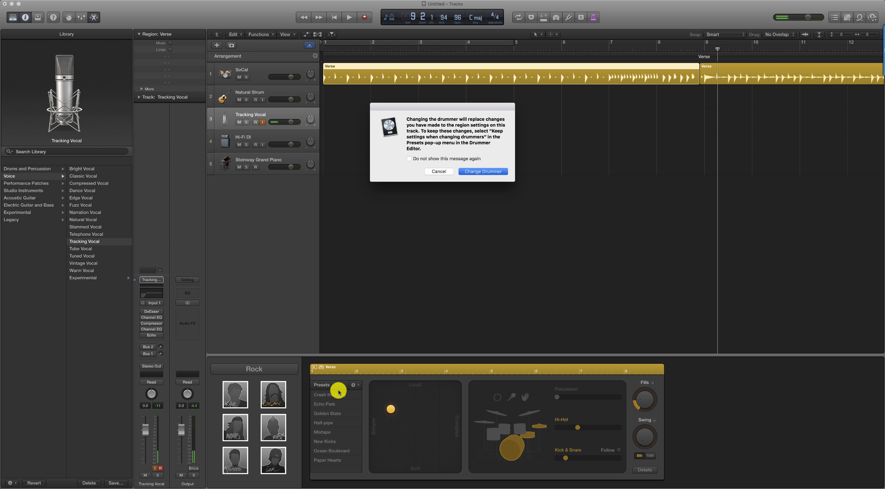
key("Return")
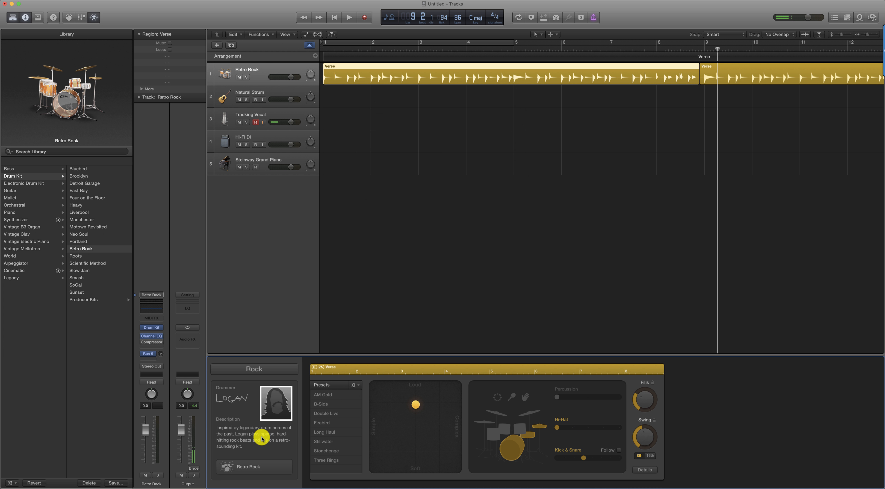
left_click_drag(415, 404, 396, 409)
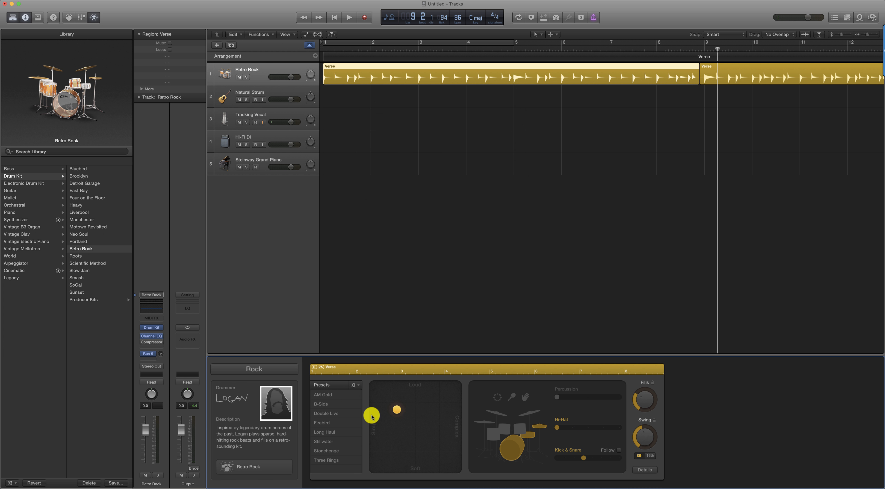
left_click(264, 368)
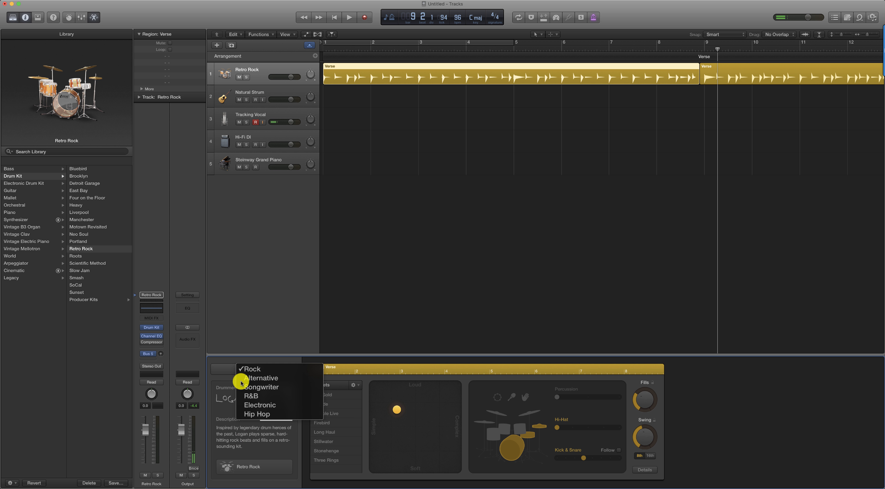
left_click(238, 357)
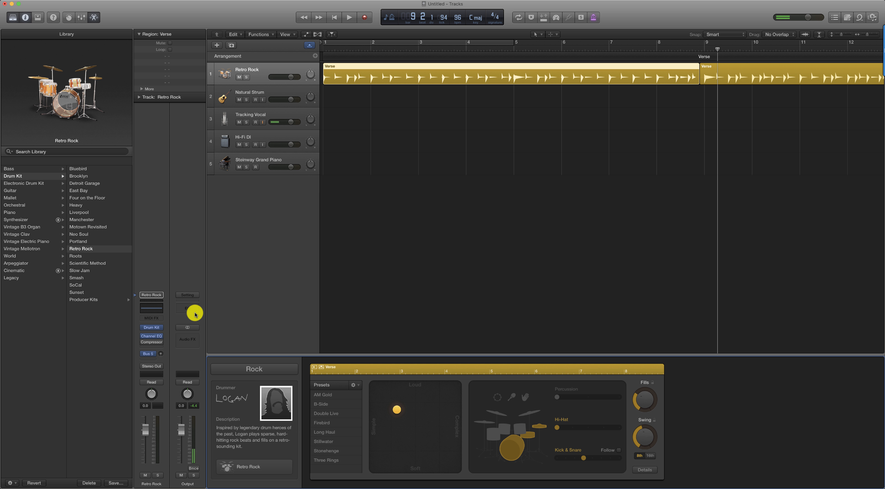
Load the Manchester+ producer kit on the drummer track
left_click(83, 301)
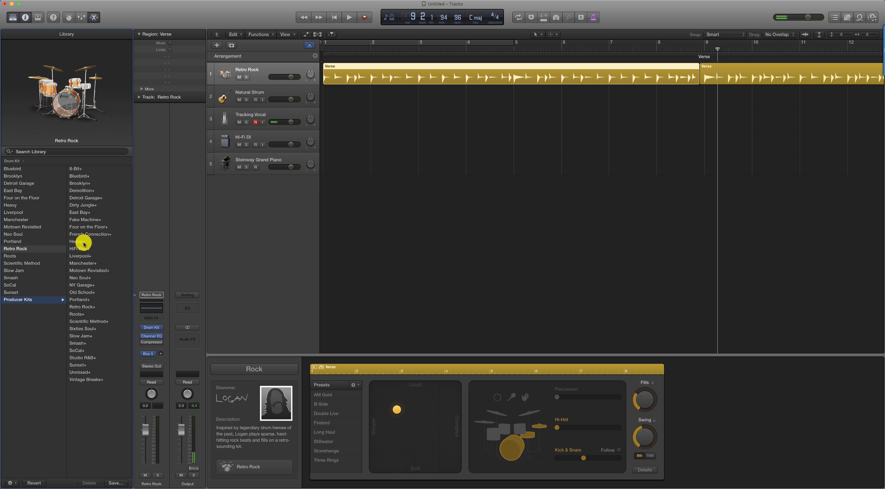
left_click(83, 263)
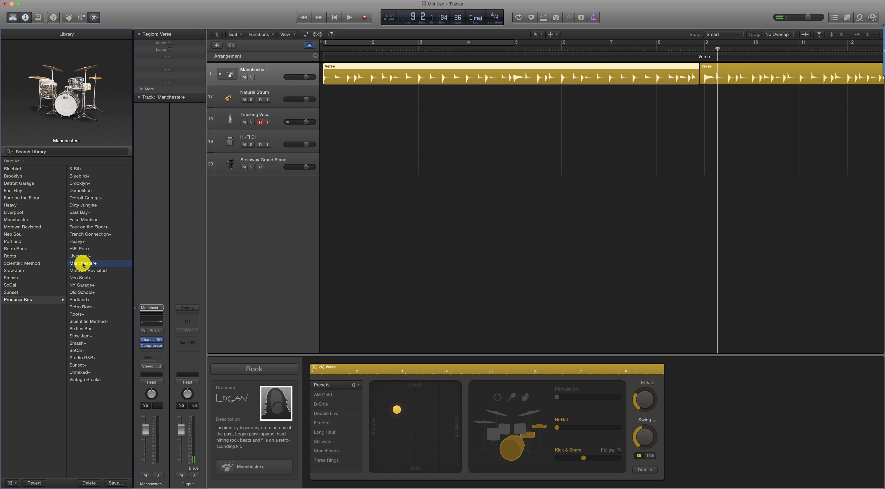
mouse_move(63, 109)
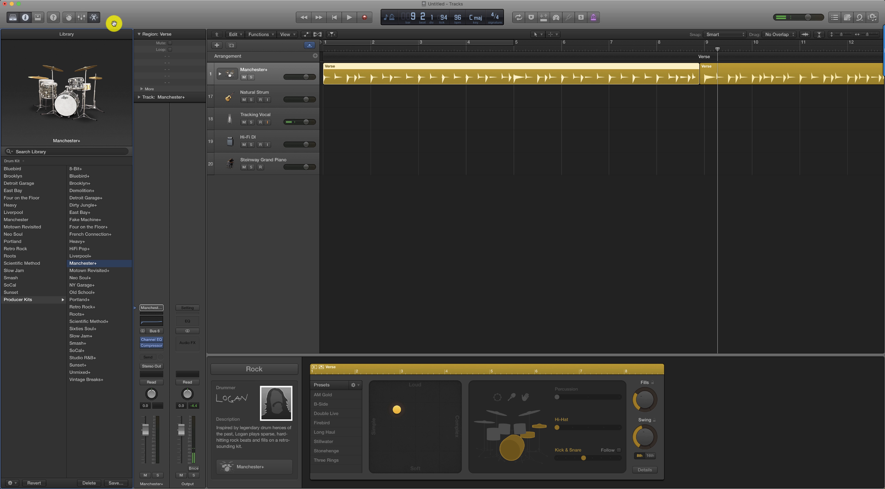
Select the Manchester+ track, show its Smart Controls, and adjust the Tone effect to 0.0 dB
left_click(260, 66)
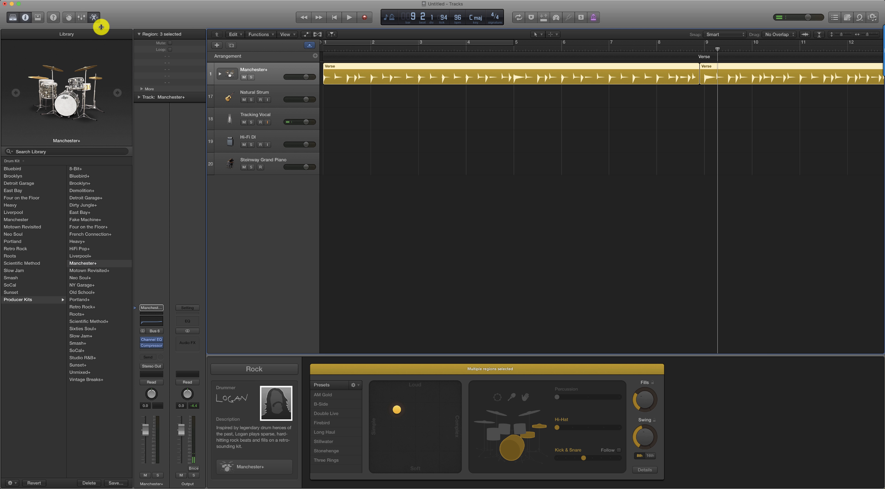
left_click(68, 18)
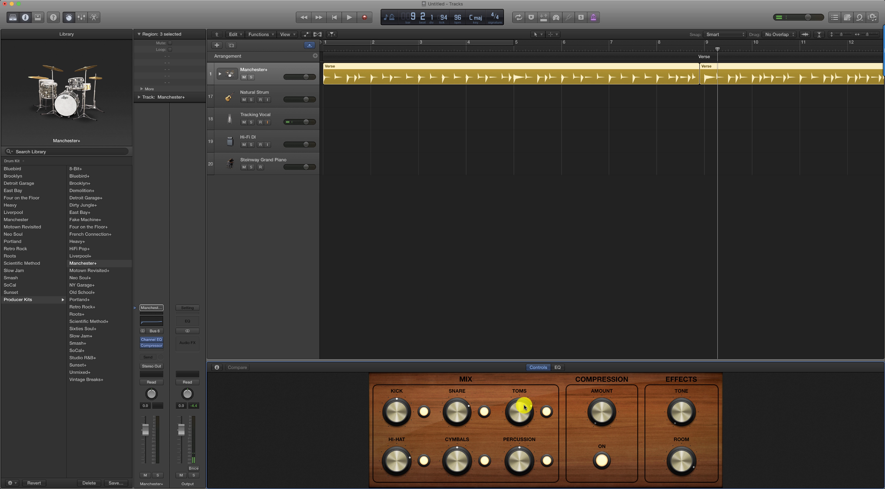
left_click_drag(682, 418, 685, 461)
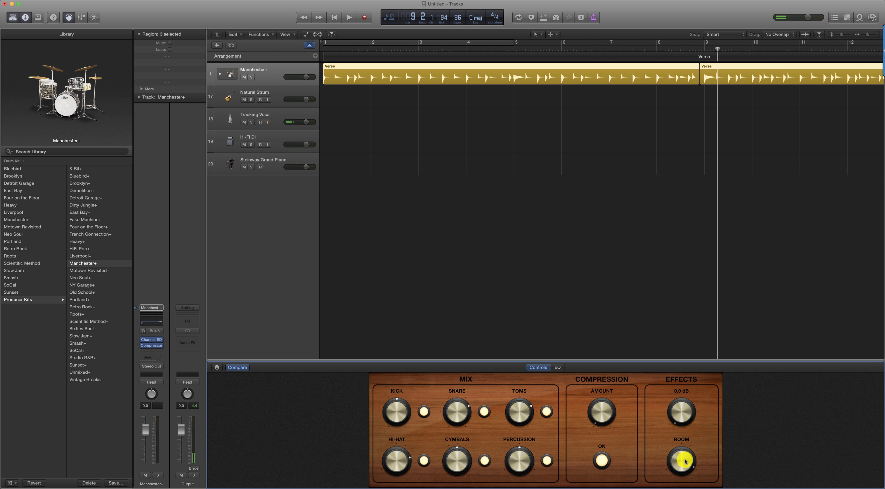
mouse_move(670, 484)
Return to the Drummer Editor and show the detailed Feel, Ghost Notes and Hi-Hat settings
left_click(93, 17)
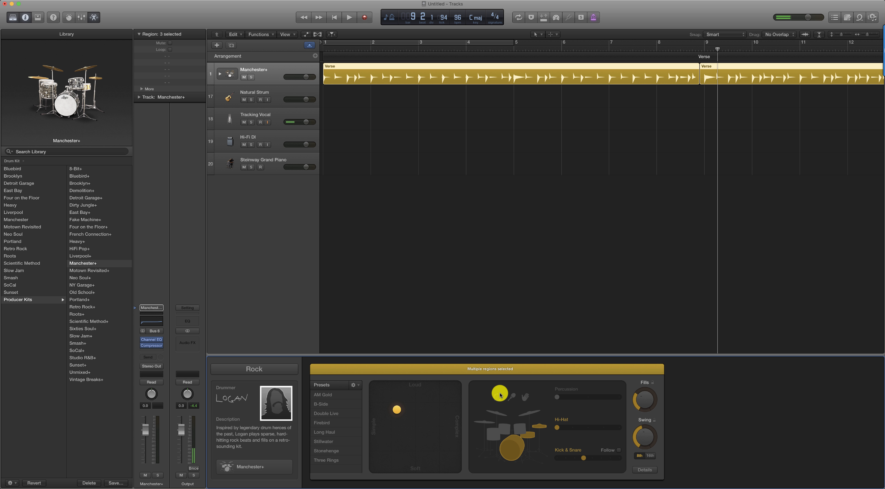
left_click(645, 469)
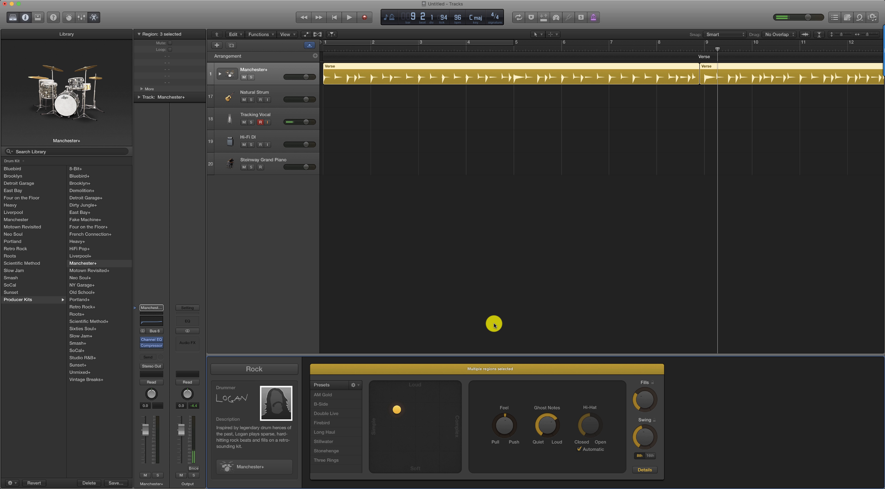
Switch the transport display to the Custom layout and set the project end to bar 130
left_click(388, 18)
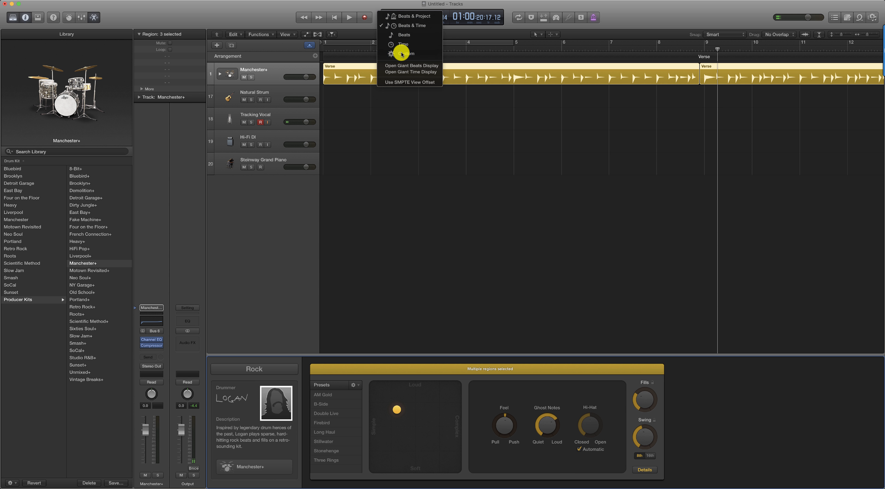
left_click(398, 62)
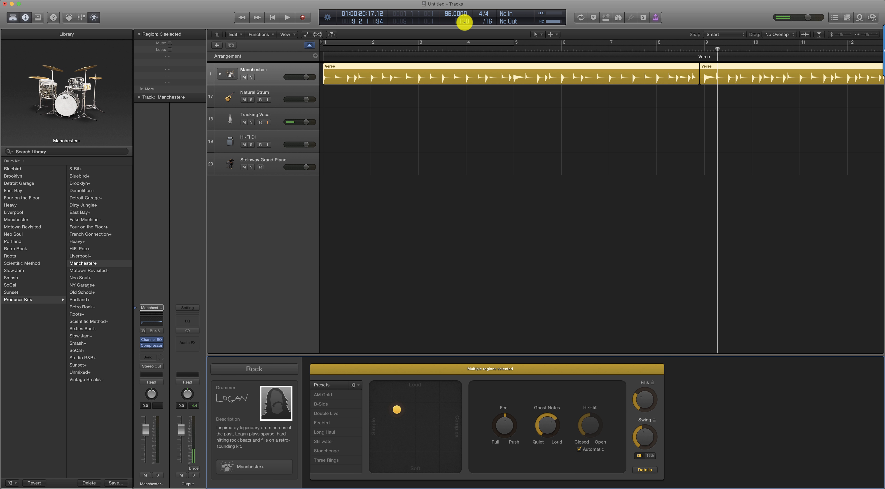
left_click_drag(465, 34, 463, 15)
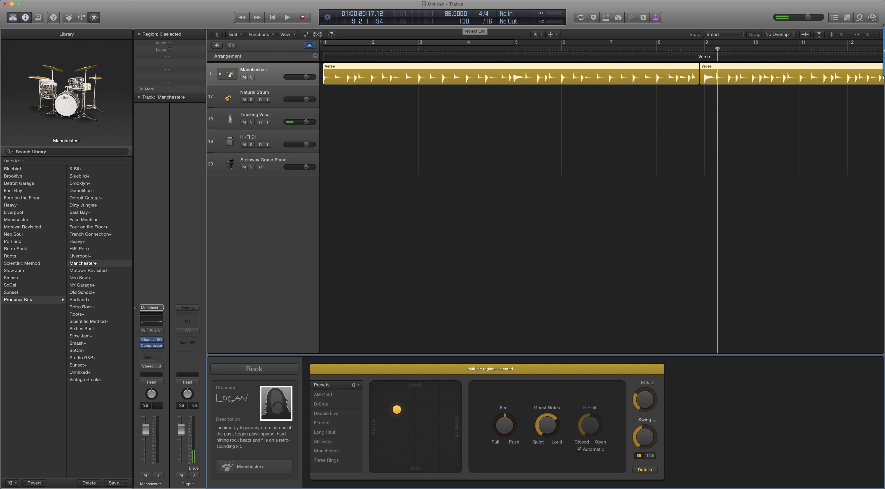
Turn off the metronome click while recording in the project's metronome settings and close the settings window
left_click(133, 0)
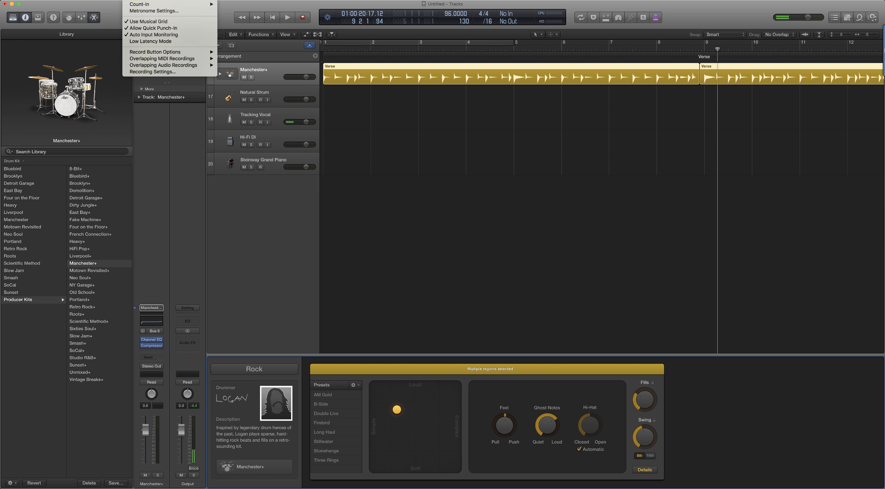
left_click(139, 11)
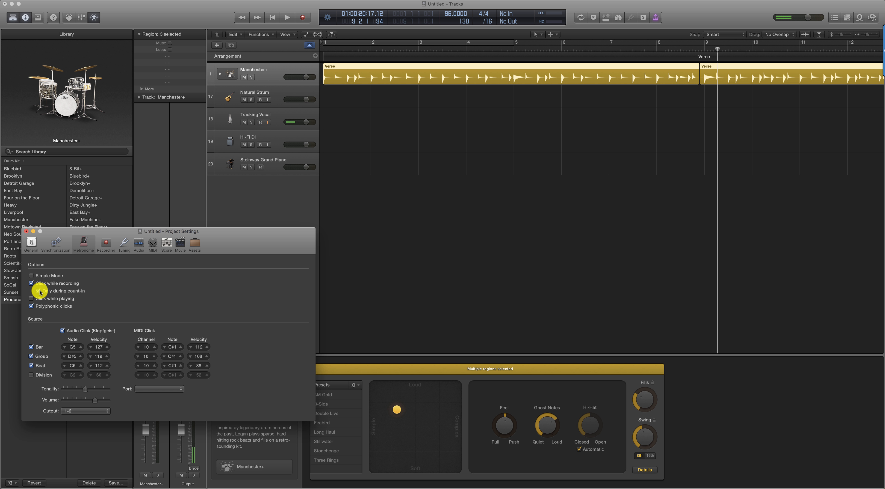
left_click(31, 283)
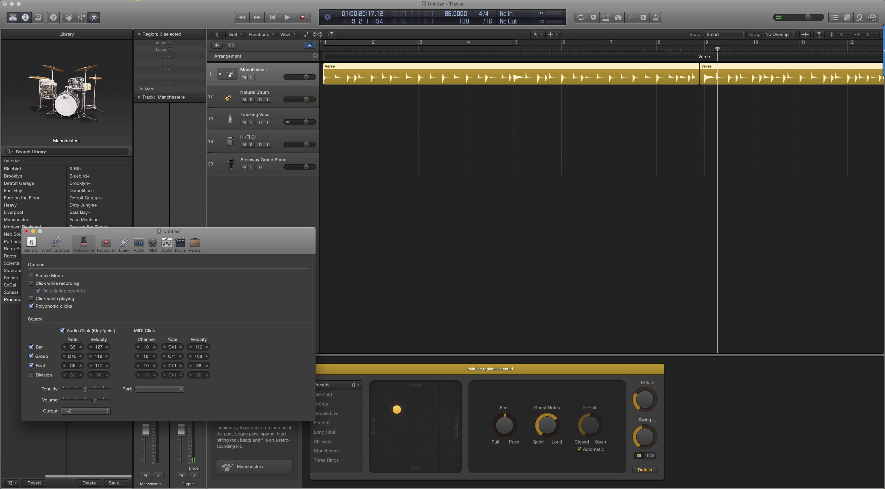
left_click(136, 0)
left_click(132, 1)
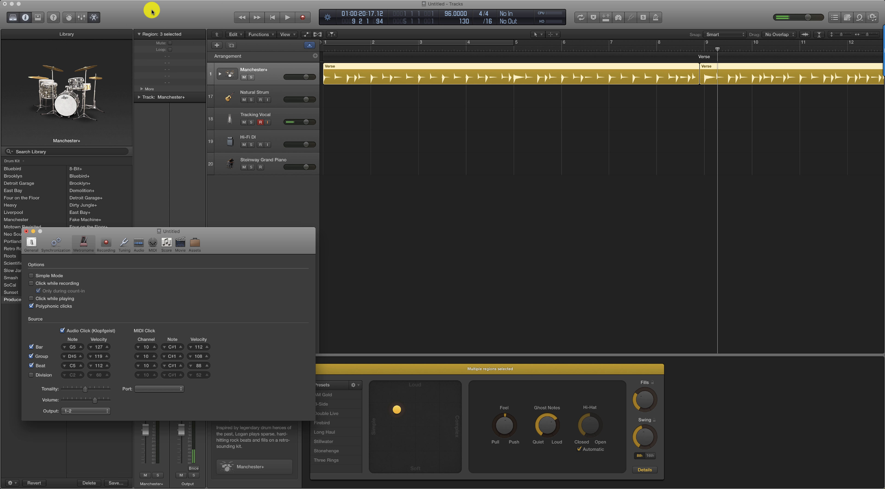
left_click(26, 231)
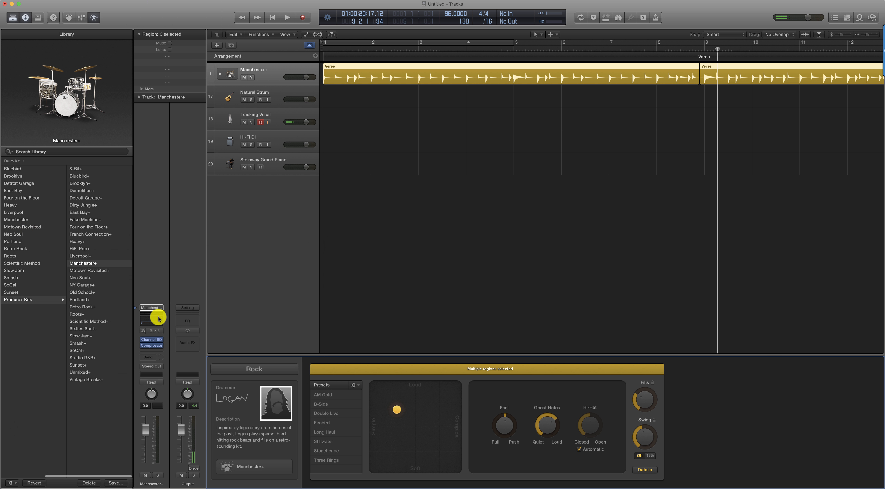
Add a new audio track directly below the Manchester+ drummer track and select it
left_click(88, 0)
left_click(92, 11)
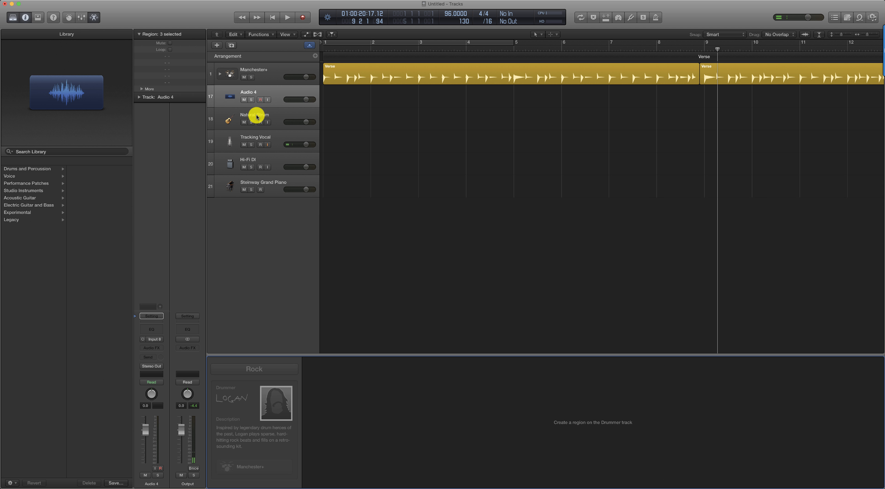
left_click(252, 93)
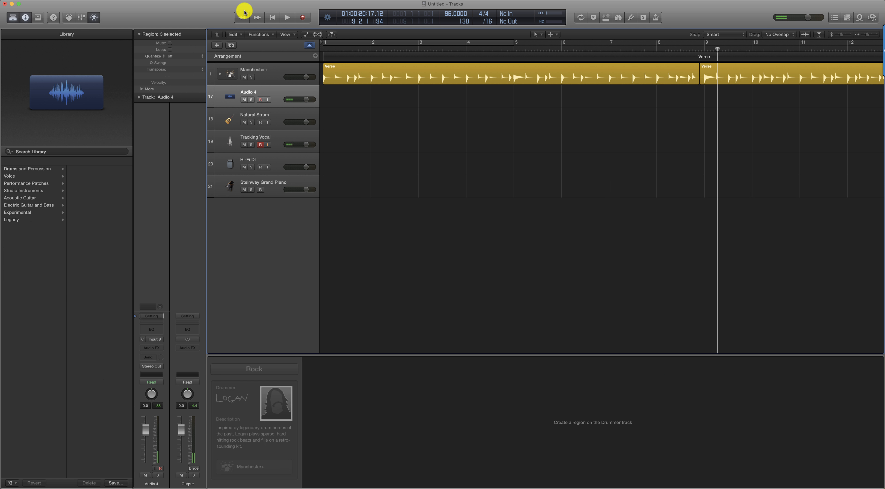
Show the Mixer and view the available hardware inputs for the new audio track's channel strip
left_click(82, 18)
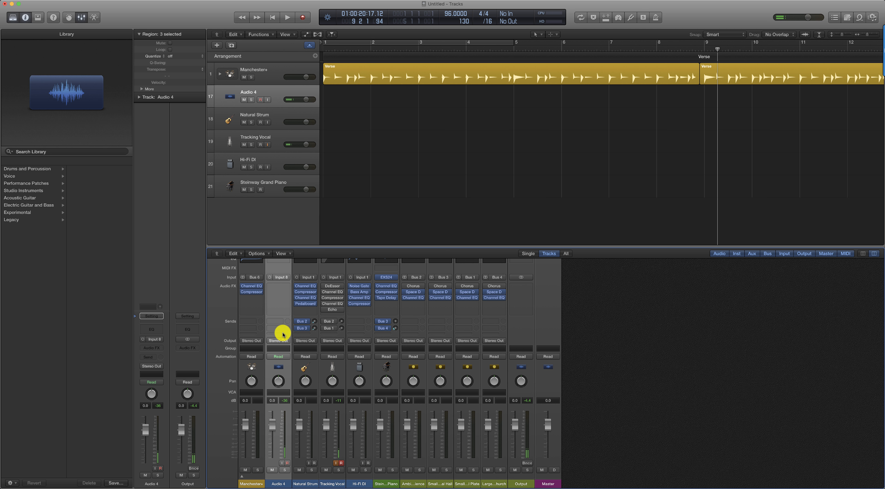
left_click(279, 277)
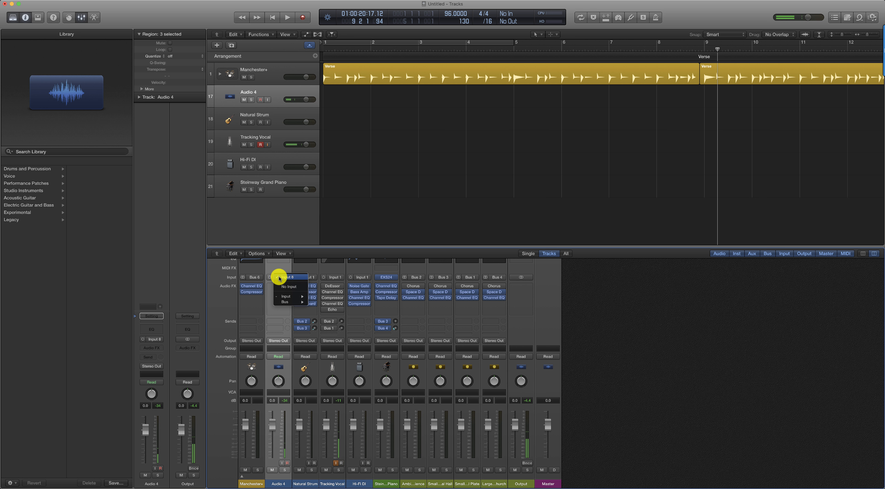
mouse_move(286, 296)
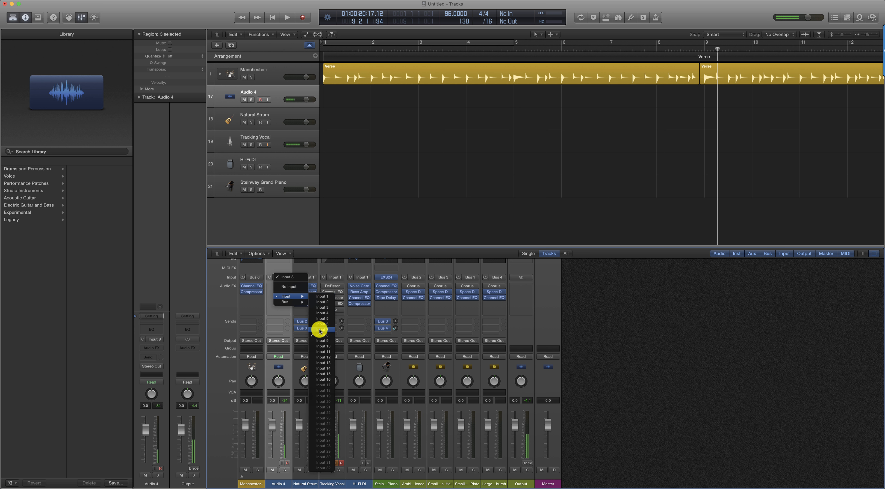
left_click(311, 252)
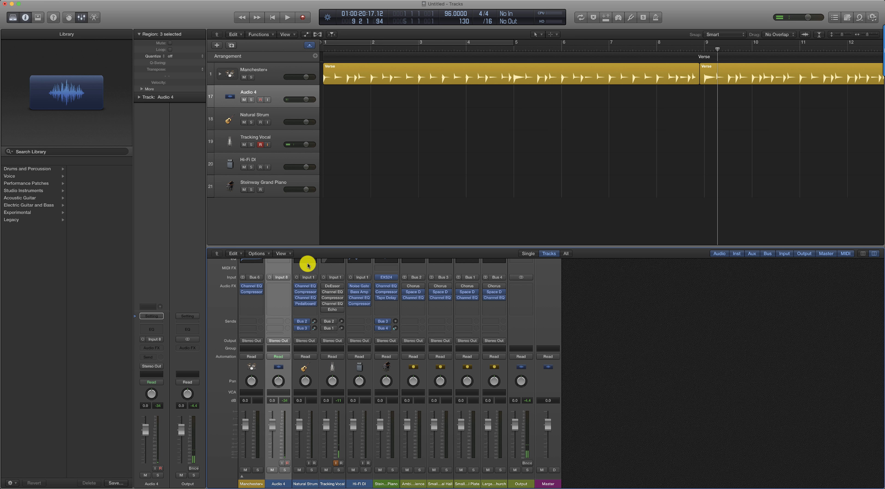
Open the Amps and Pedals plug-in choices for the new audio track's empty Audio FX slot
left_click(278, 288)
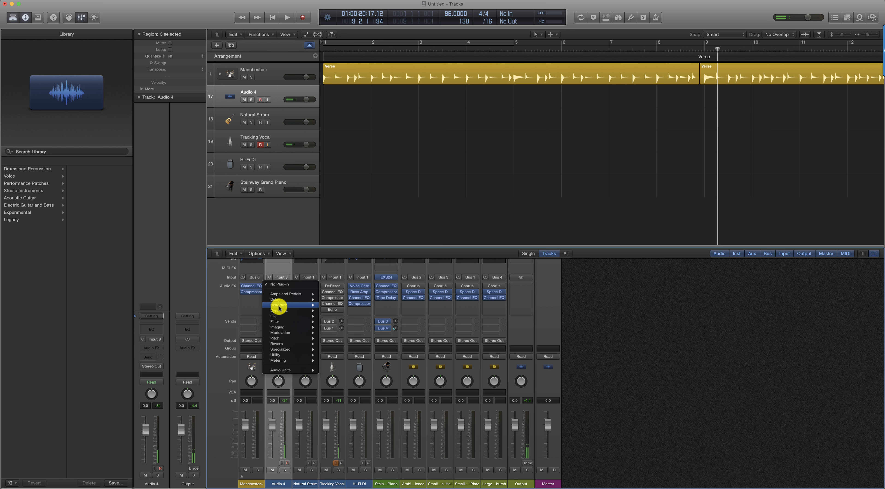
mouse_move(279, 296)
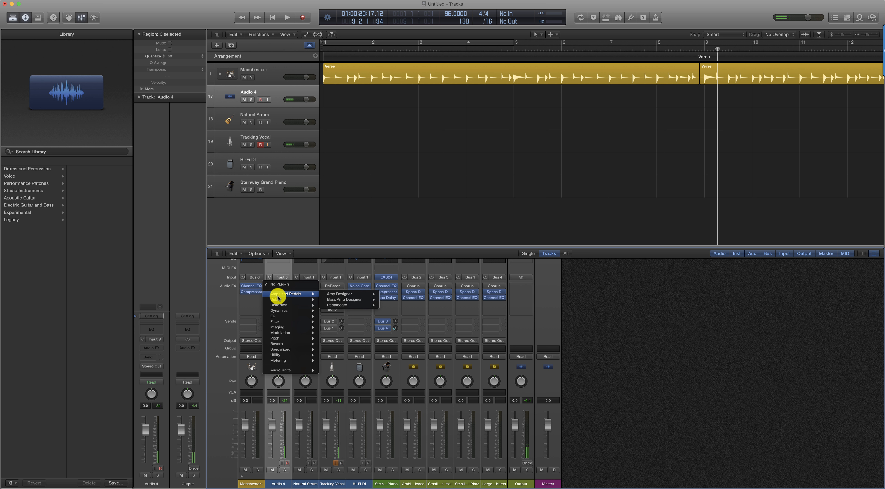